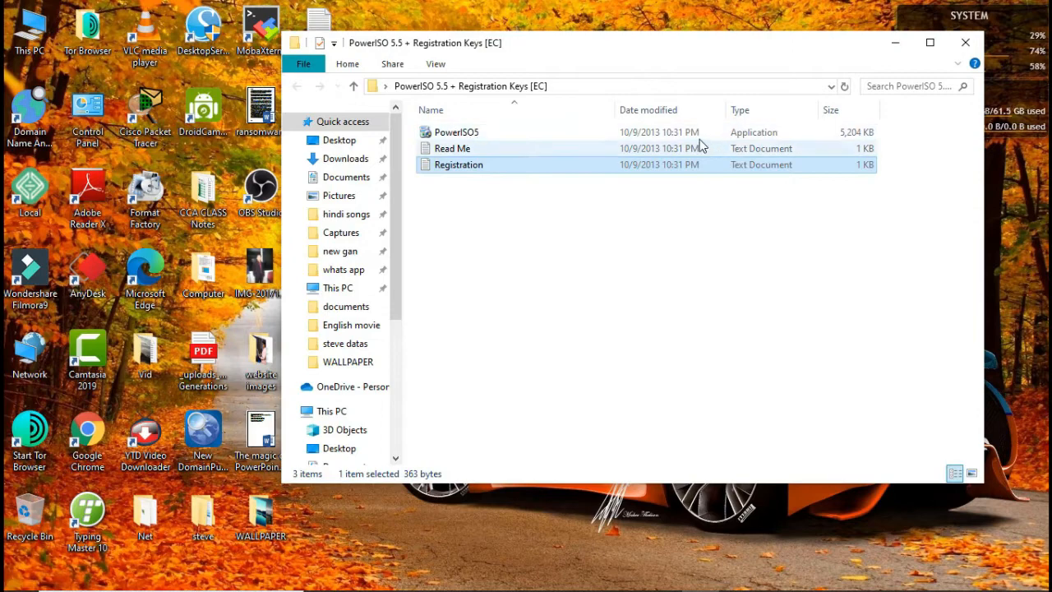
# Step: Close the PowerISO 5.5 installer folder window and launch PowerISO from the desktop
pyautogui.moveTo(639, 55); pyautogui.dragTo(705, 40)
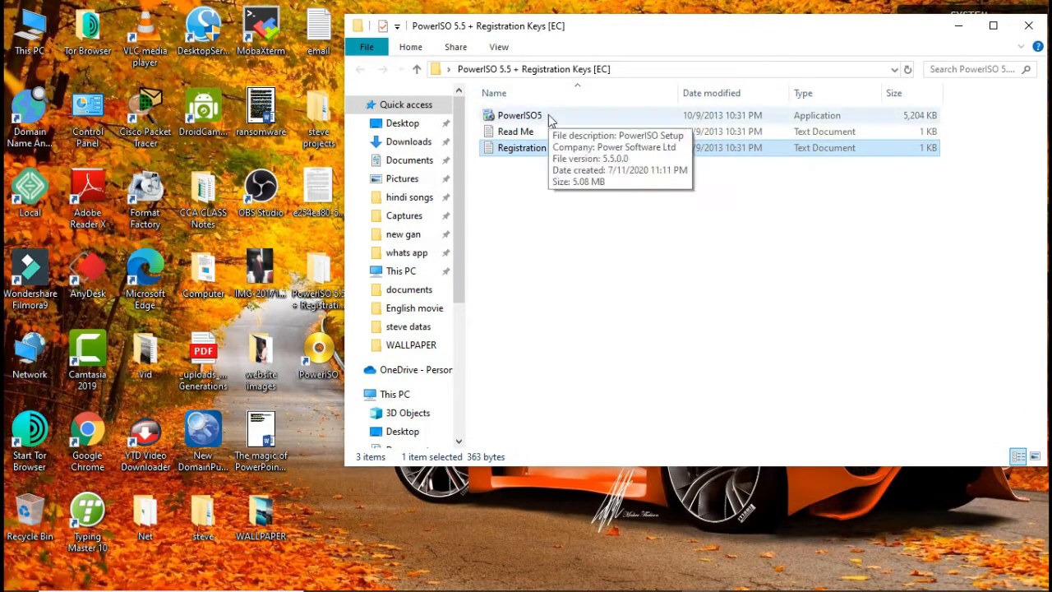
pyautogui.click(1025, 27)
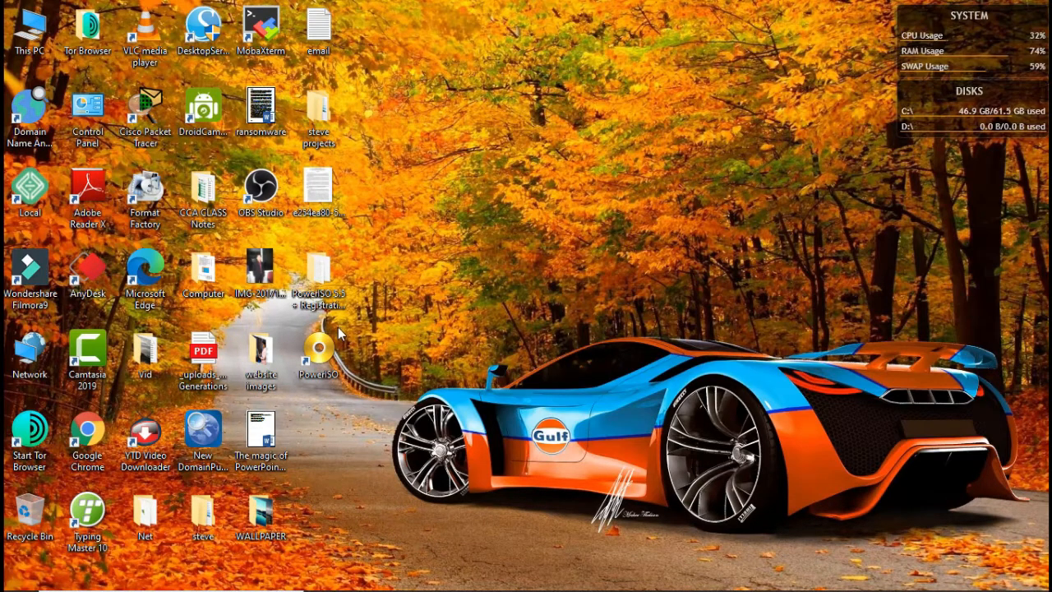
pyautogui.click(318, 353)
pyautogui.doubleClick(318, 351)
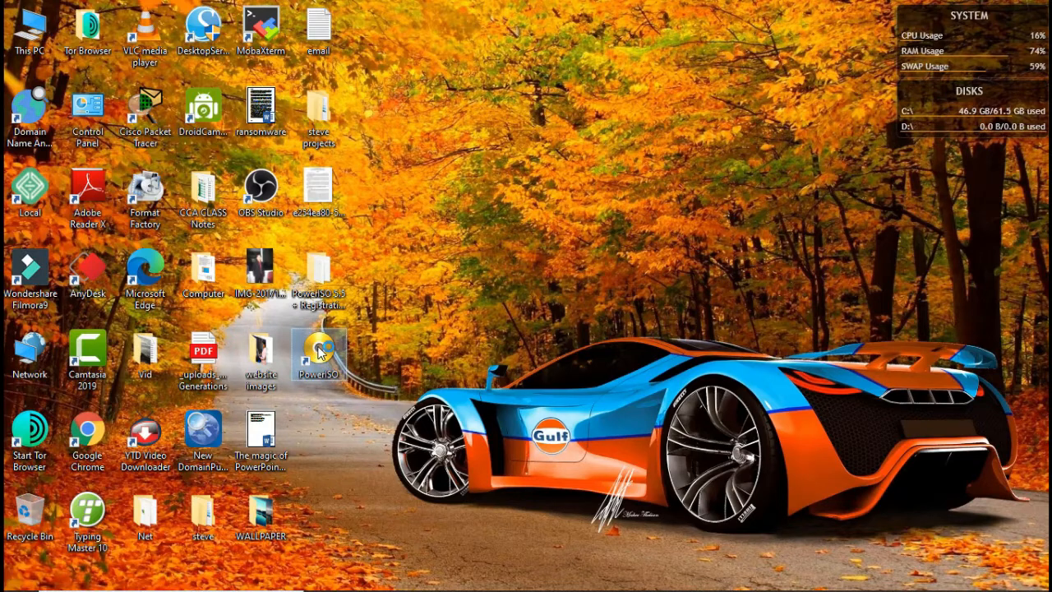
pyautogui.moveTo(434, 138); pyautogui.dragTo(568, 43)
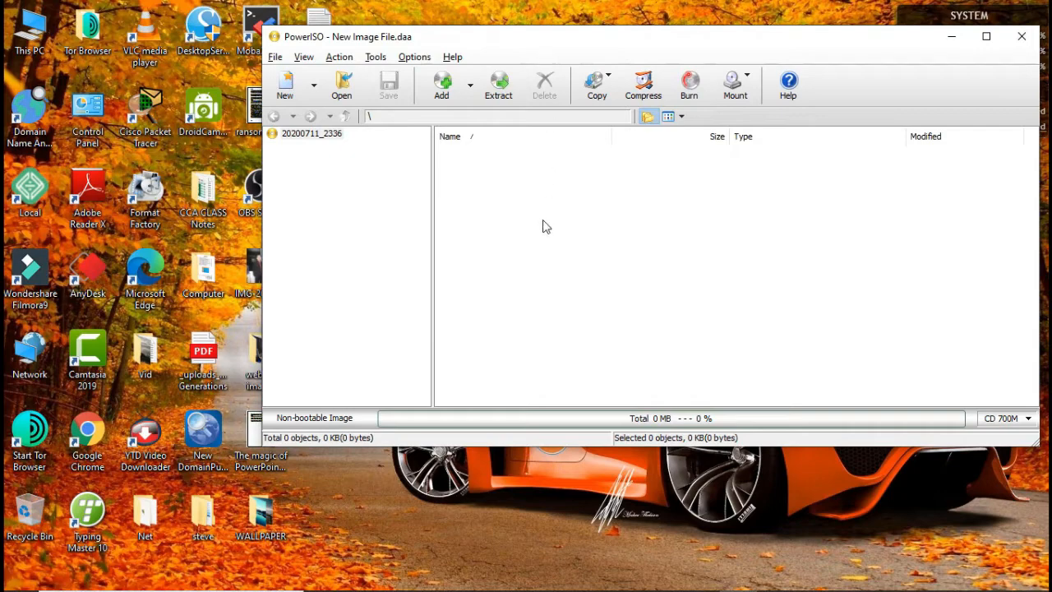
pyautogui.moveTo(546, 39); pyautogui.dragTo(562, 18)
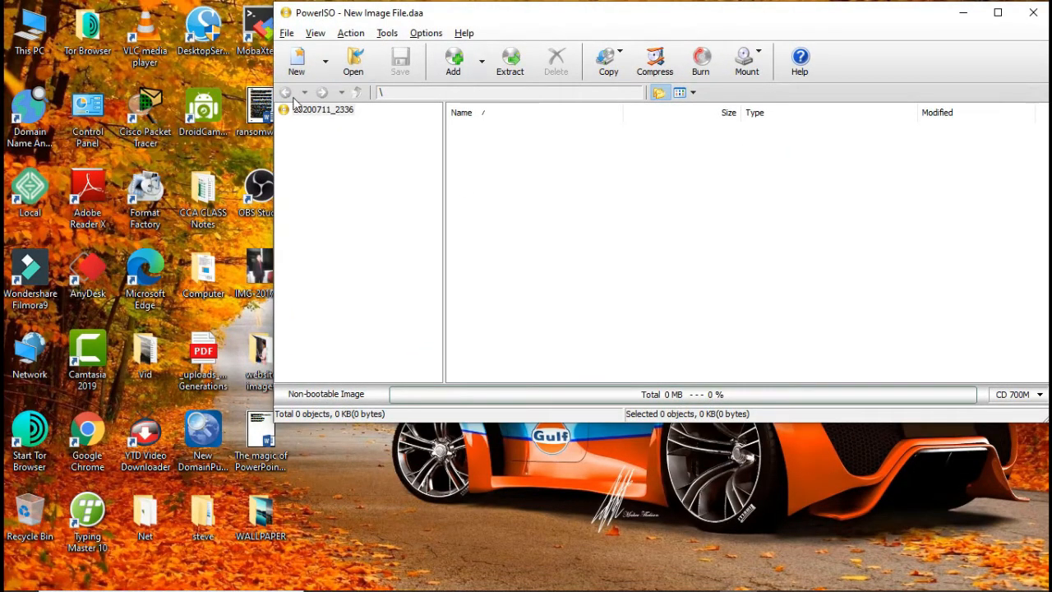
# Step: Try adding the projects folder from the desktop to the new image, and delete it from the image
pyautogui.moveTo(479, 16); pyautogui.dragTo(312, 175)
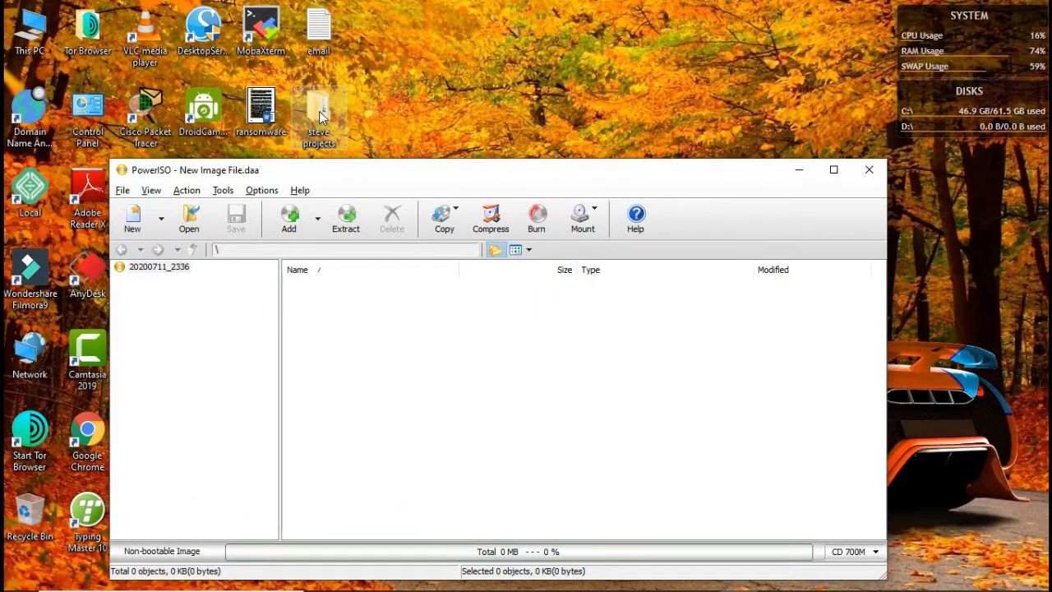
pyautogui.moveTo(321, 118); pyautogui.dragTo(336, 294)
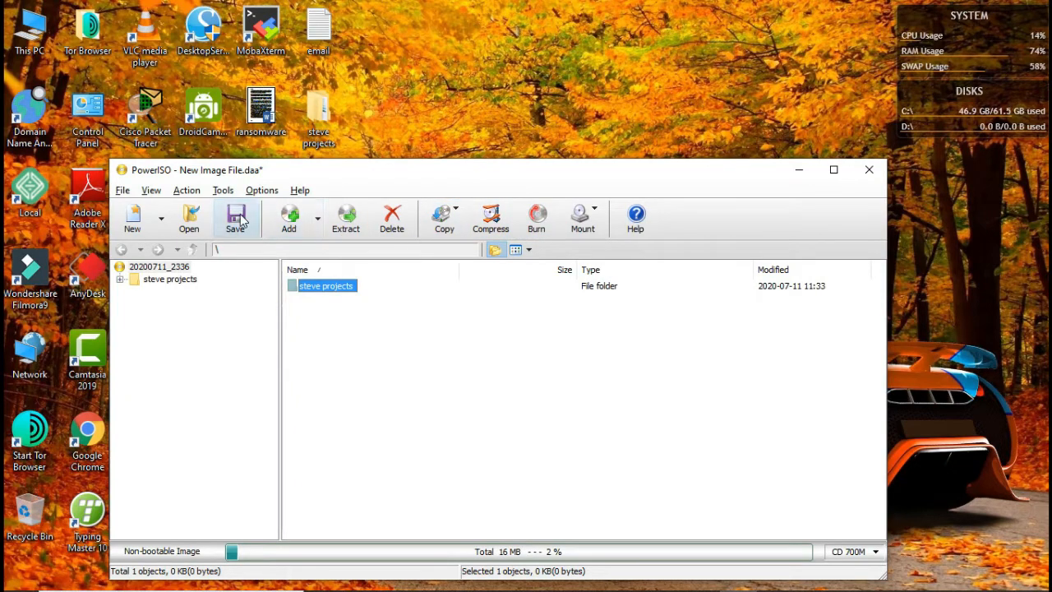
pyautogui.rightClick(334, 288)
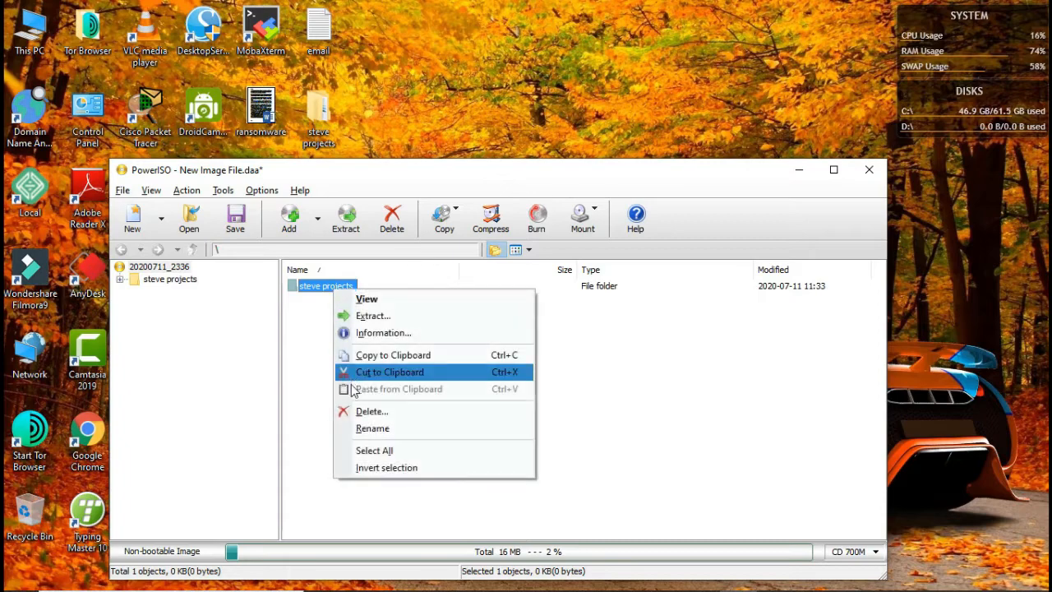
pyautogui.click(368, 418)
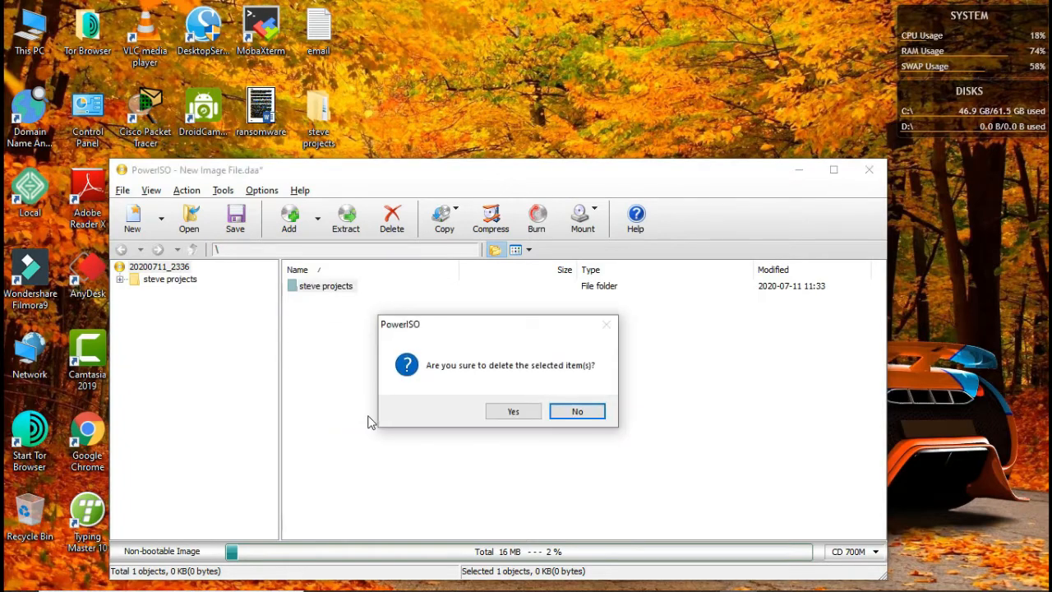
pyautogui.click(513, 411)
pyautogui.moveTo(448, 173); pyautogui.dragTo(509, 106)
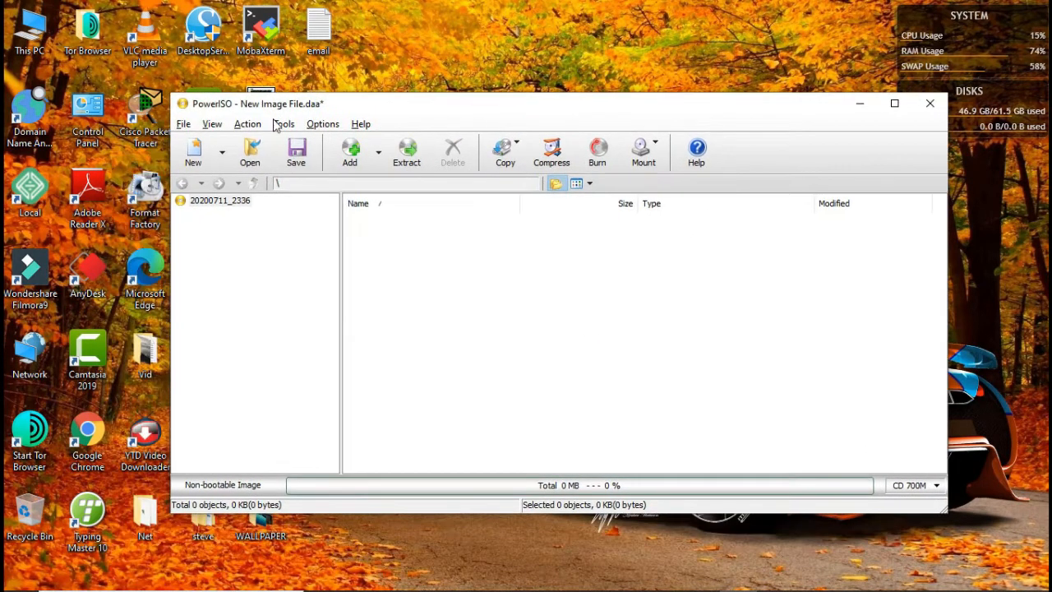
# Step: Check the contents of PENDRIVE (F:) in This PC and close File Explorer
pyautogui.click(33, 28)
pyautogui.doubleClick(33, 28)
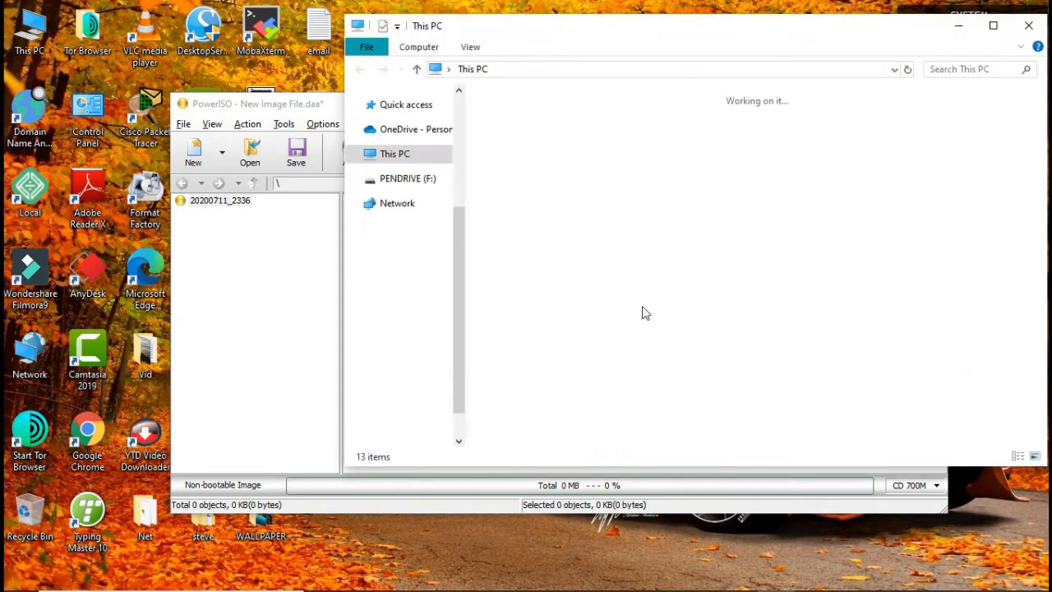
pyautogui.click(993, 25)
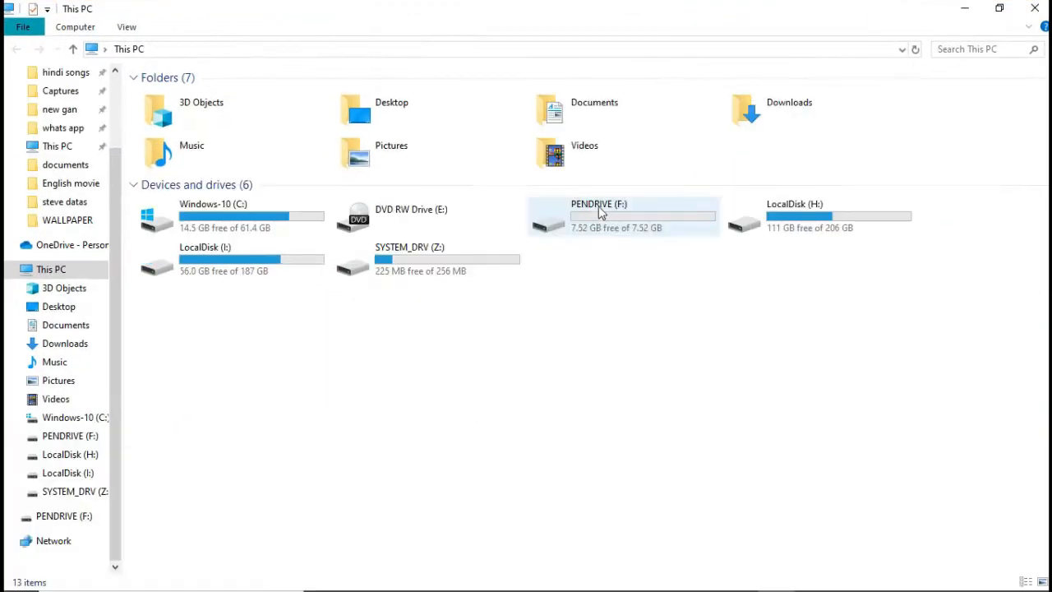
pyautogui.doubleClick(604, 215)
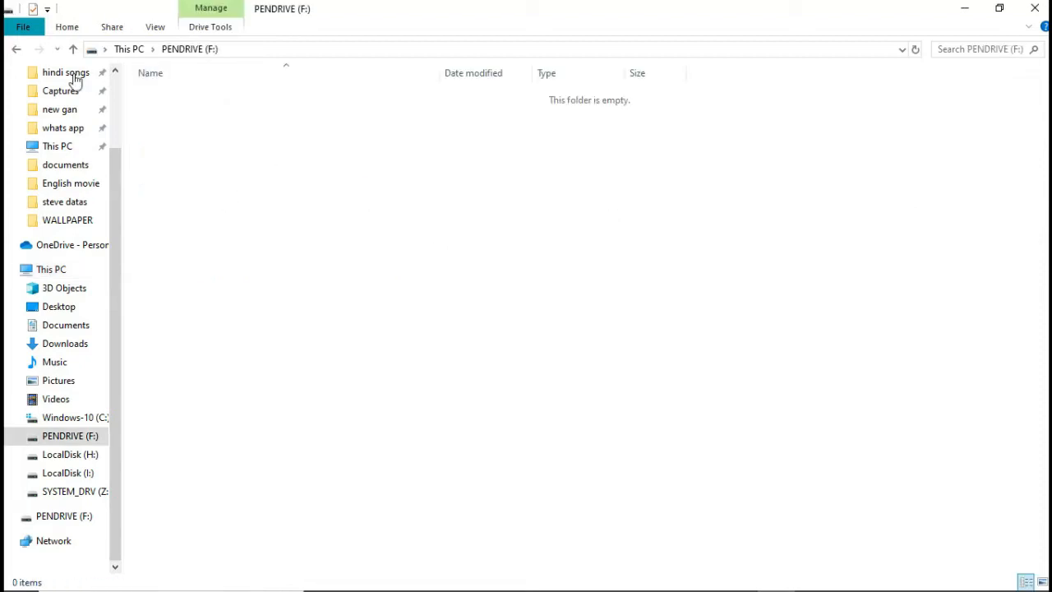
pyautogui.click(17, 49)
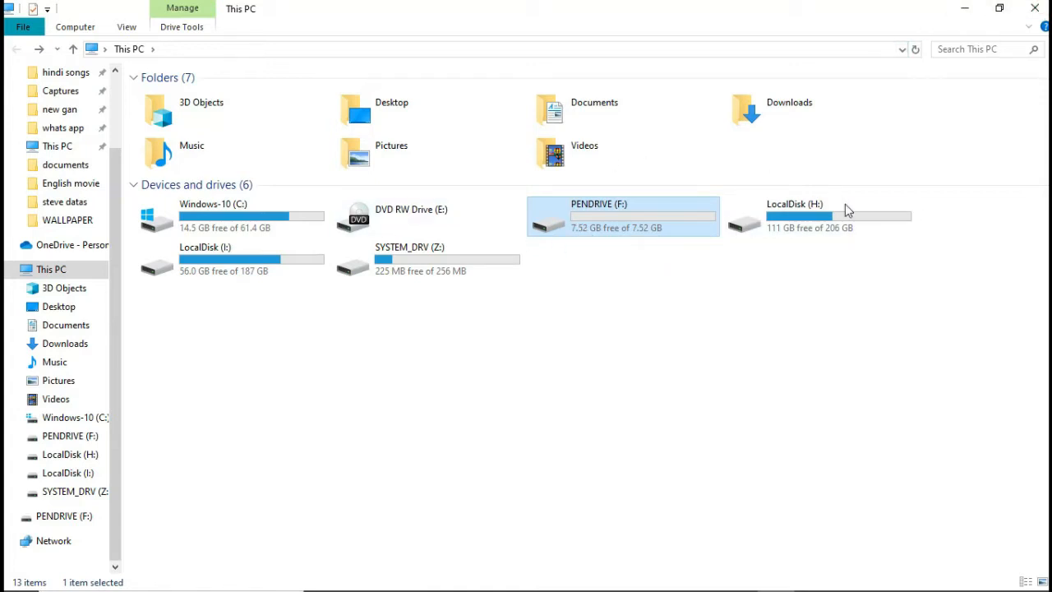
pyautogui.click(1034, 7)
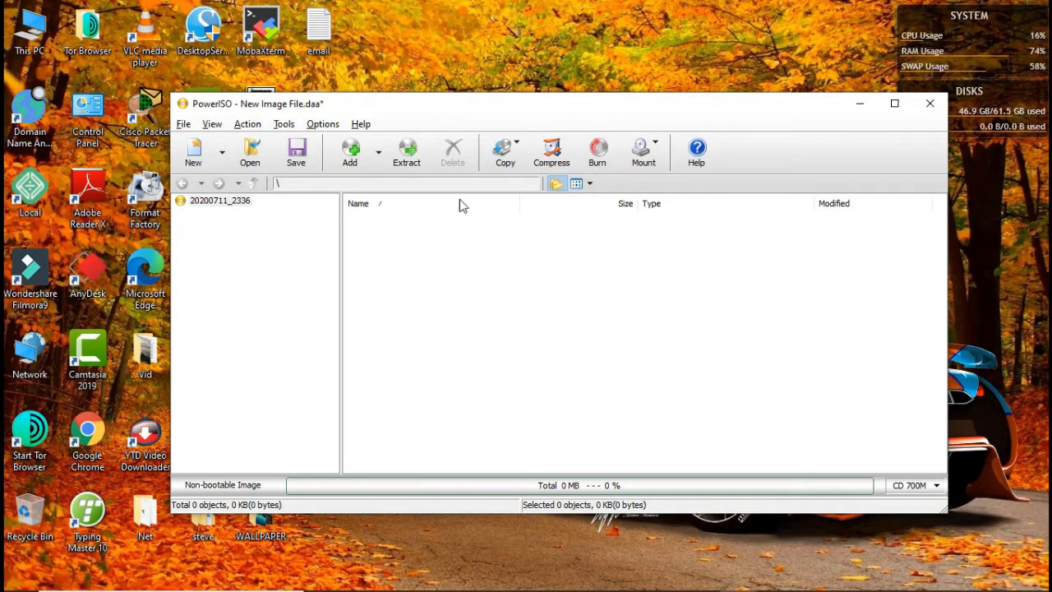
# Step: Close PowerISO without saving the image and relaunch it as administrator
pyautogui.moveTo(354, 105); pyautogui.dragTo(378, 98)
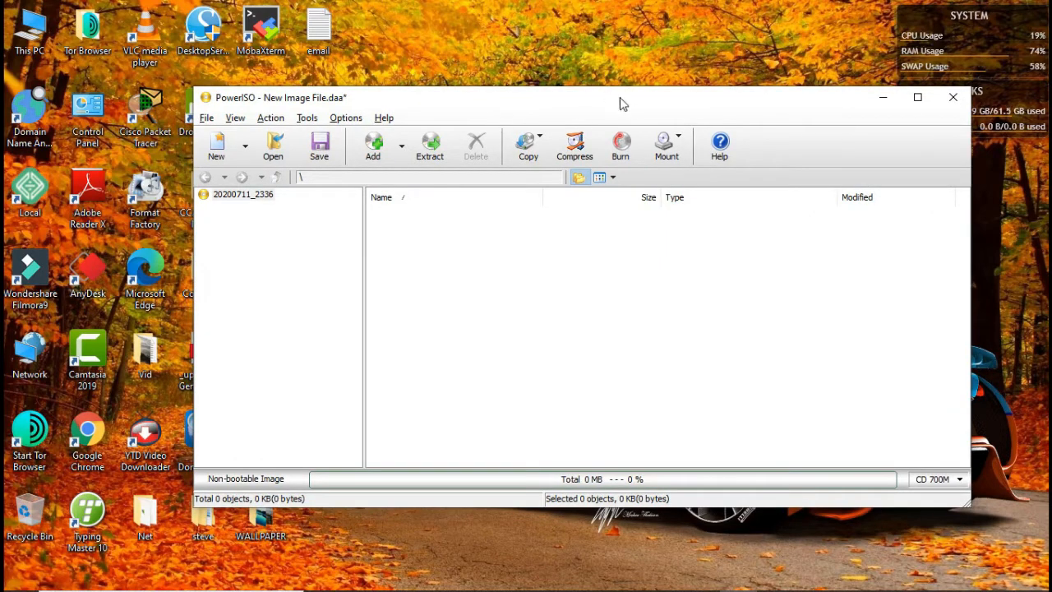
pyautogui.click(952, 98)
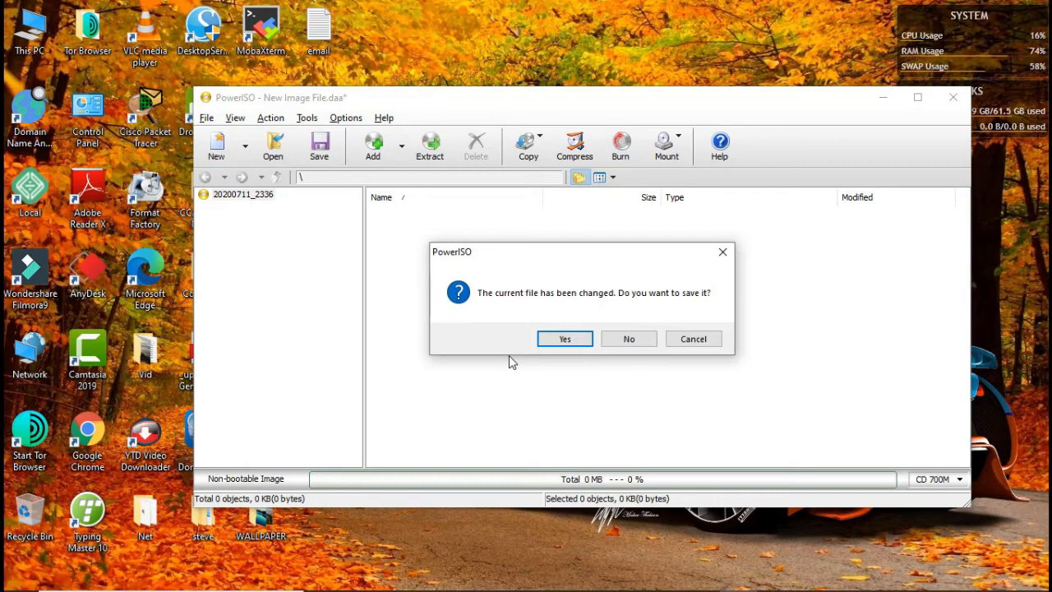
pyautogui.click(624, 338)
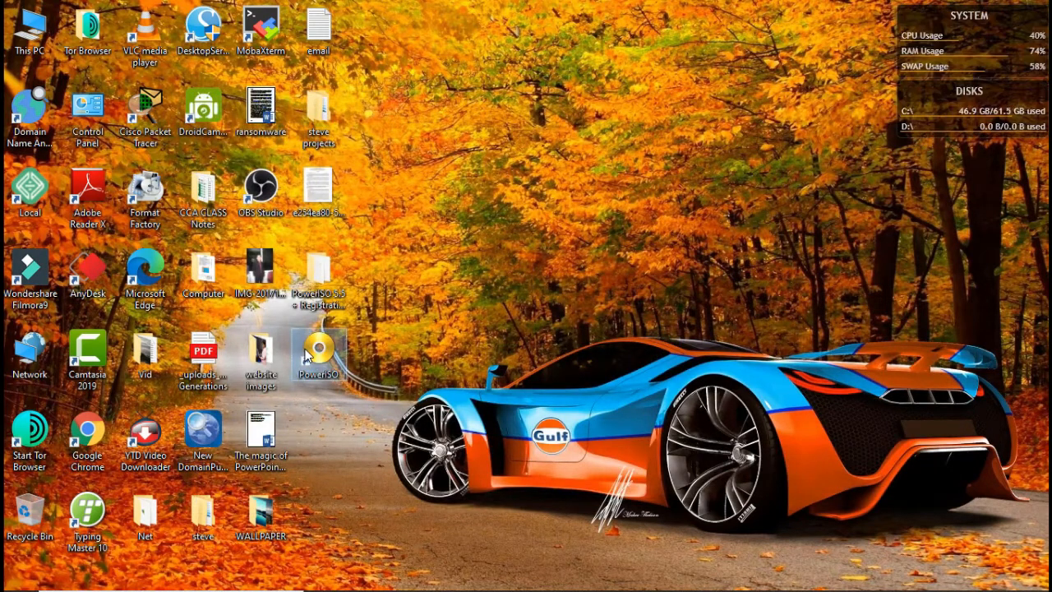
pyautogui.rightClick(305, 348)
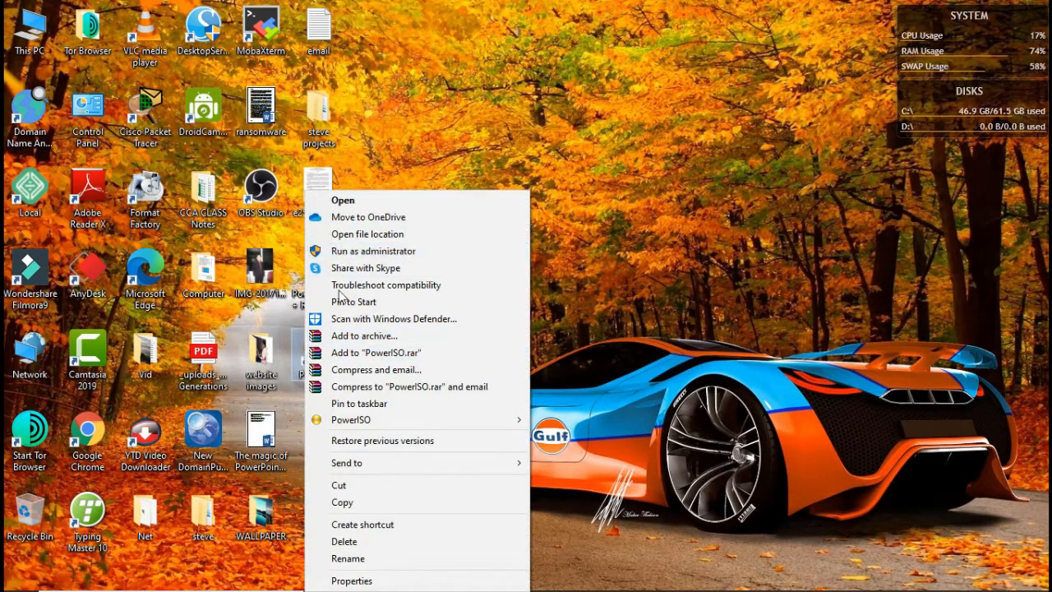
pyautogui.click(349, 254)
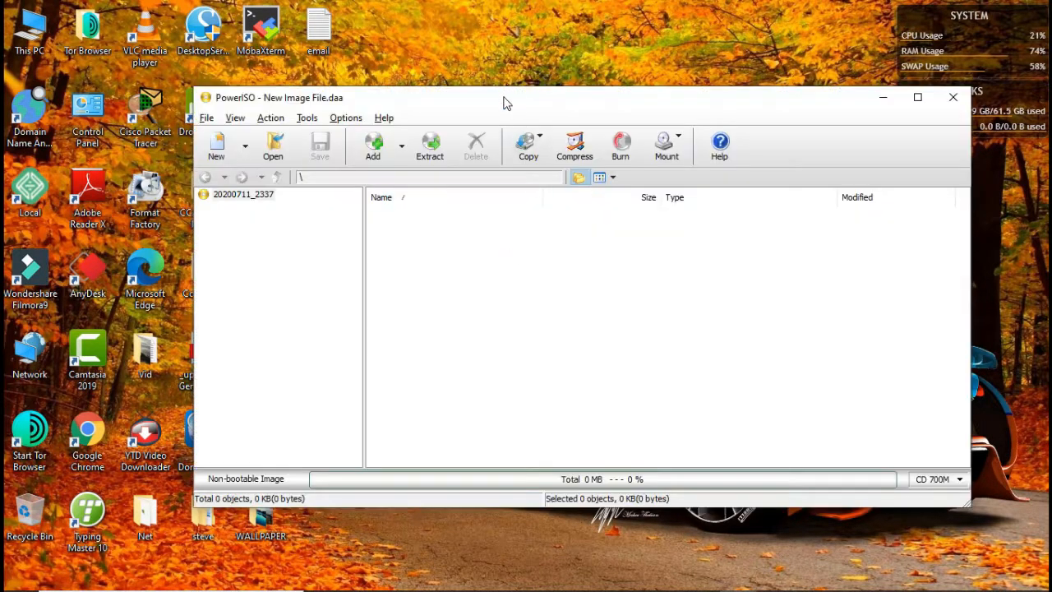
# Step: Open the Create Bootable USB Drive tool in PowerISO
pyautogui.moveTo(505, 101); pyautogui.dragTo(524, 90)
pyautogui.click(326, 109)
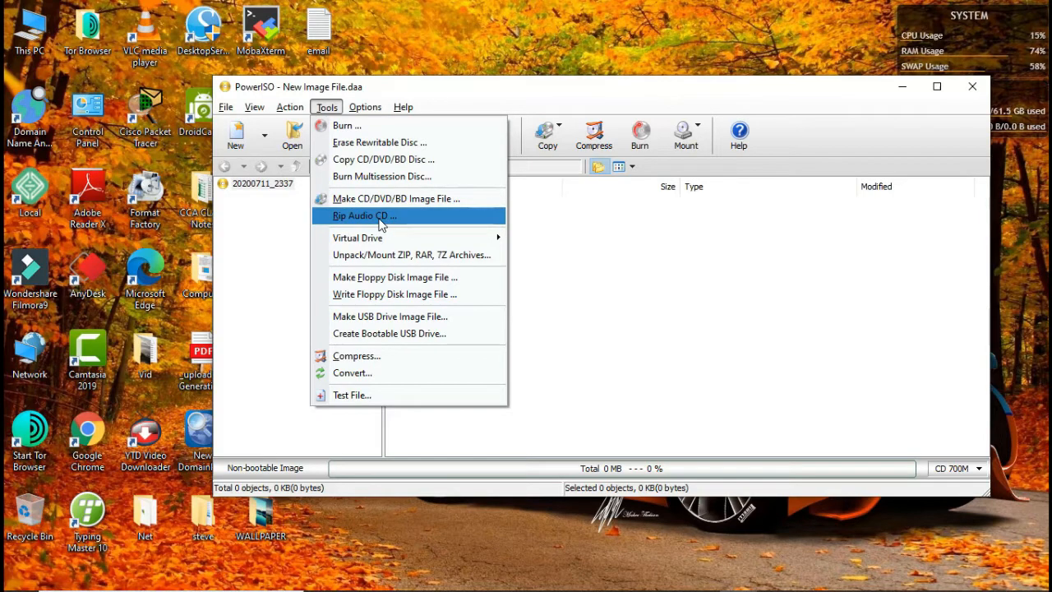
pyautogui.moveTo(375, 244)
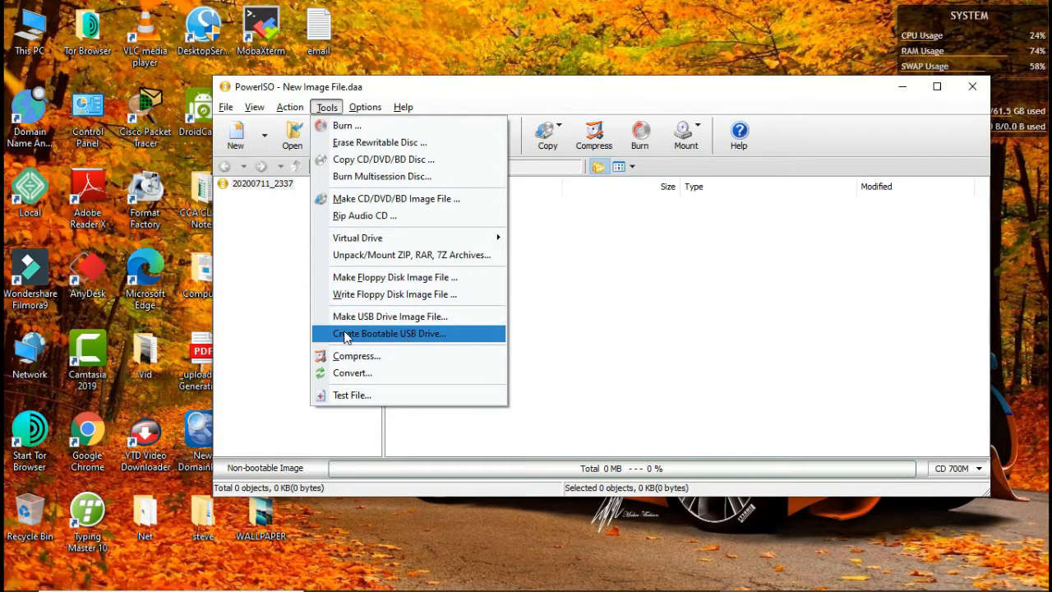
pyautogui.click(423, 337)
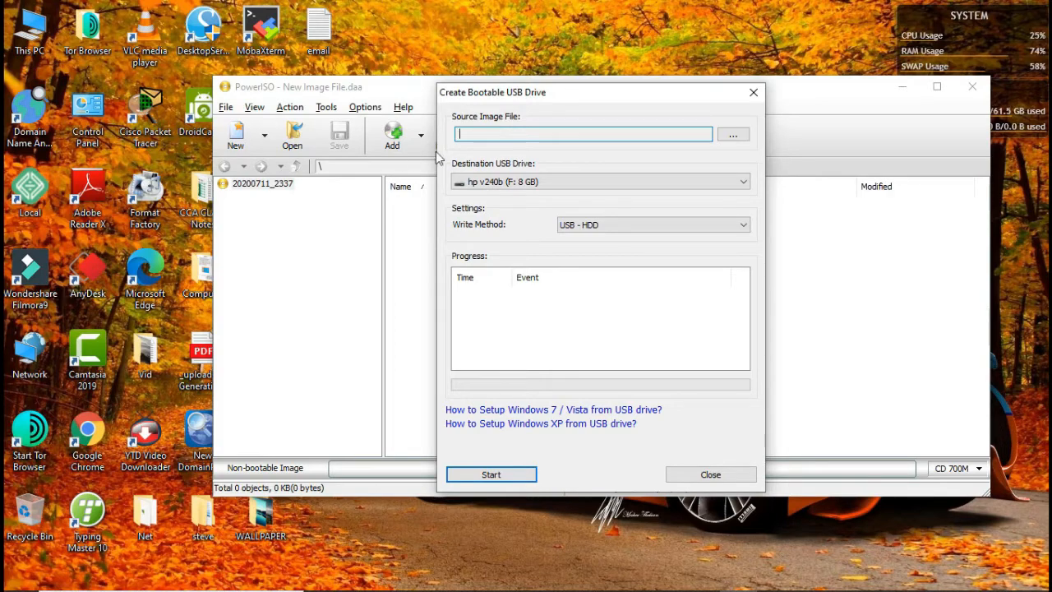
# Step: Locate the RS6X64.OFF19.ENU.APR2019 image file on LocalDisk (I:) in File Explorer and close the window
pyautogui.doubleClick(36, 33)
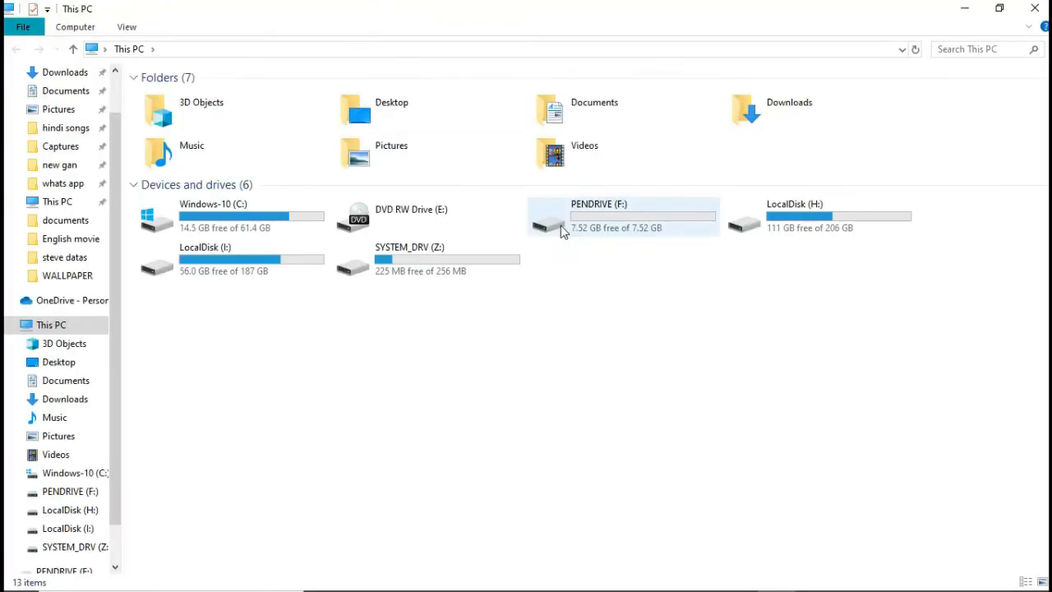
pyautogui.doubleClick(257, 257)
pyautogui.click(612, 158)
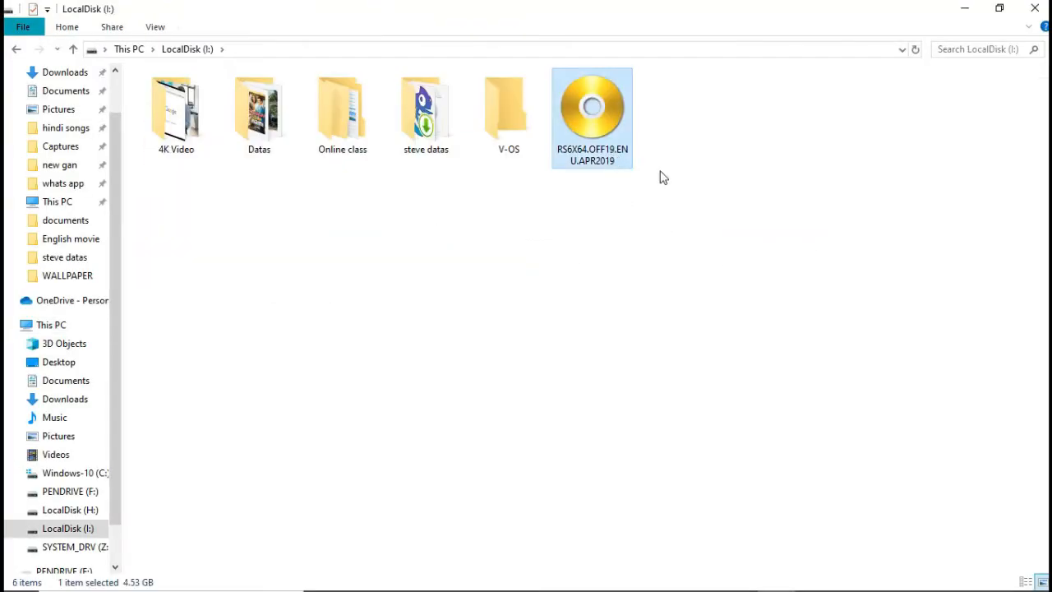
pyautogui.click(1035, 10)
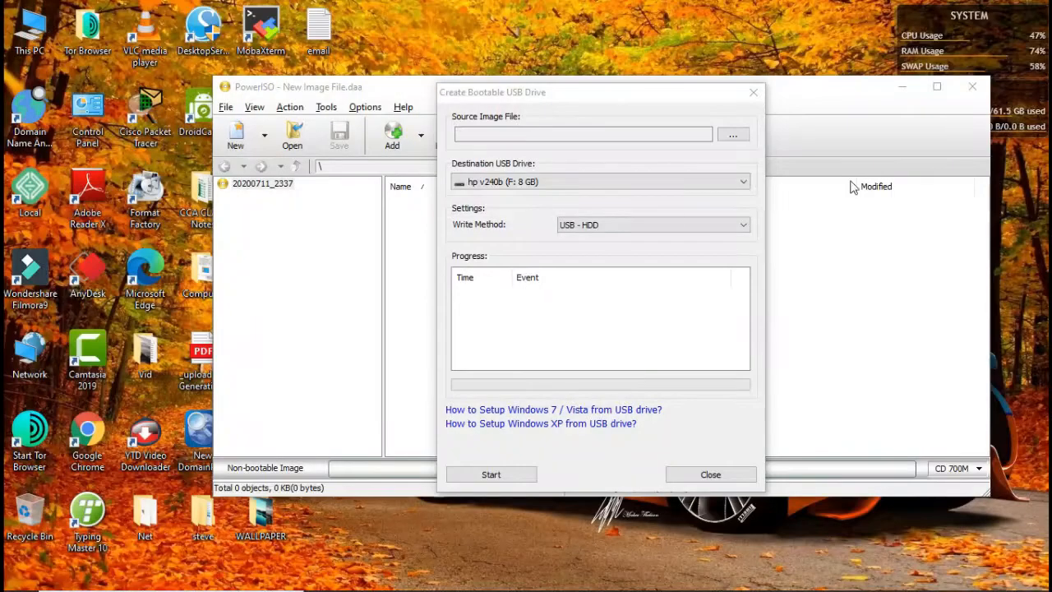
# Step: Load RS6X64.OFF19.ENU.APR2019 from LocalDisk (I:) as the source image file
pyautogui.click(734, 136)
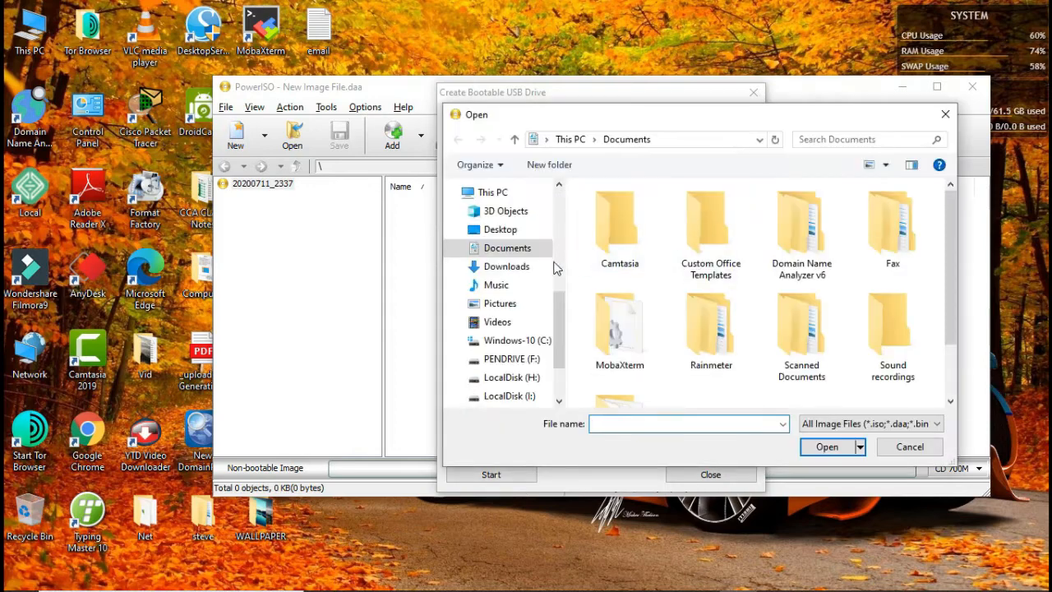
pyautogui.click(509, 396)
pyautogui.click(629, 295)
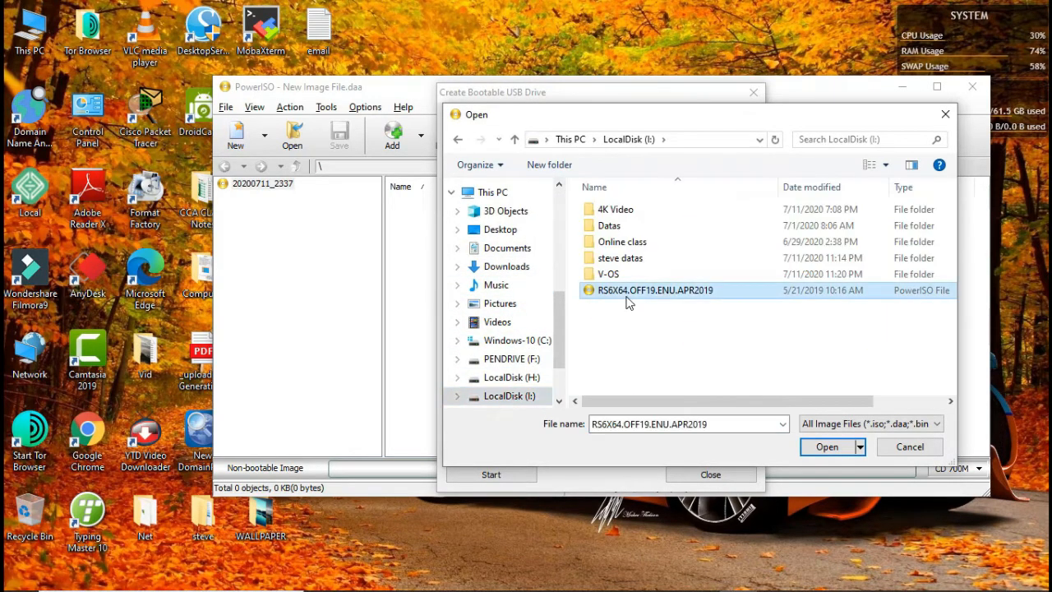
pyautogui.click(824, 448)
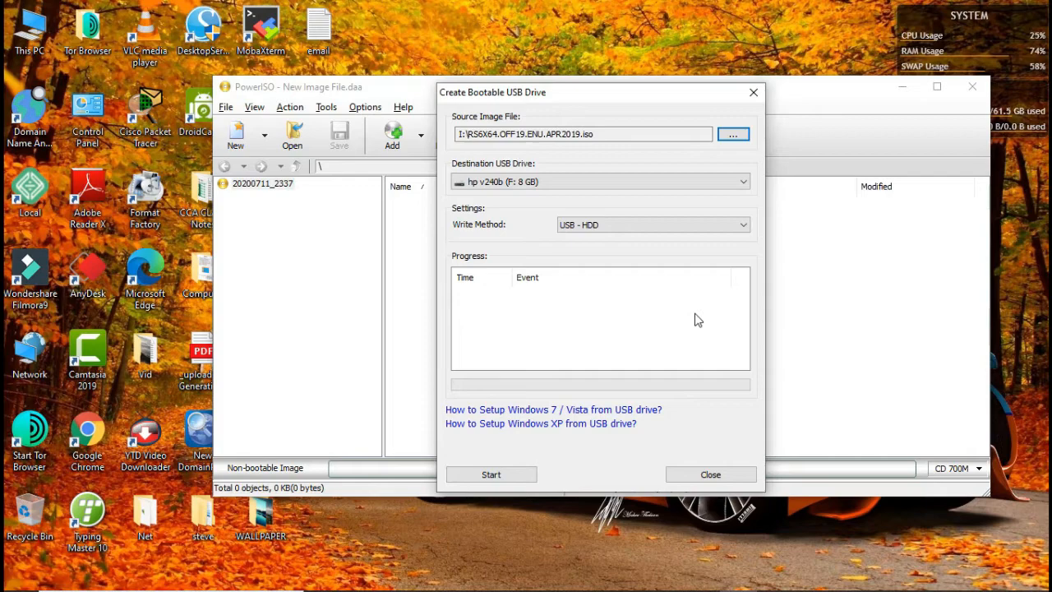
# Step: Write the image to the destination USB drive hp v240b (F: 8 GB), accepting that its data is overwritten
pyautogui.click(745, 183)
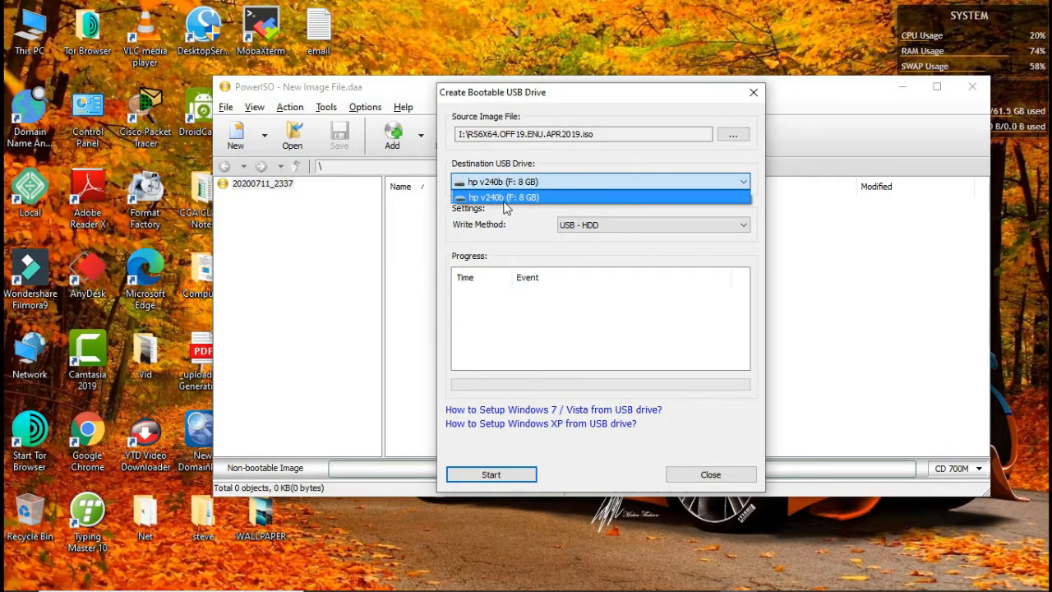
pyautogui.click(513, 198)
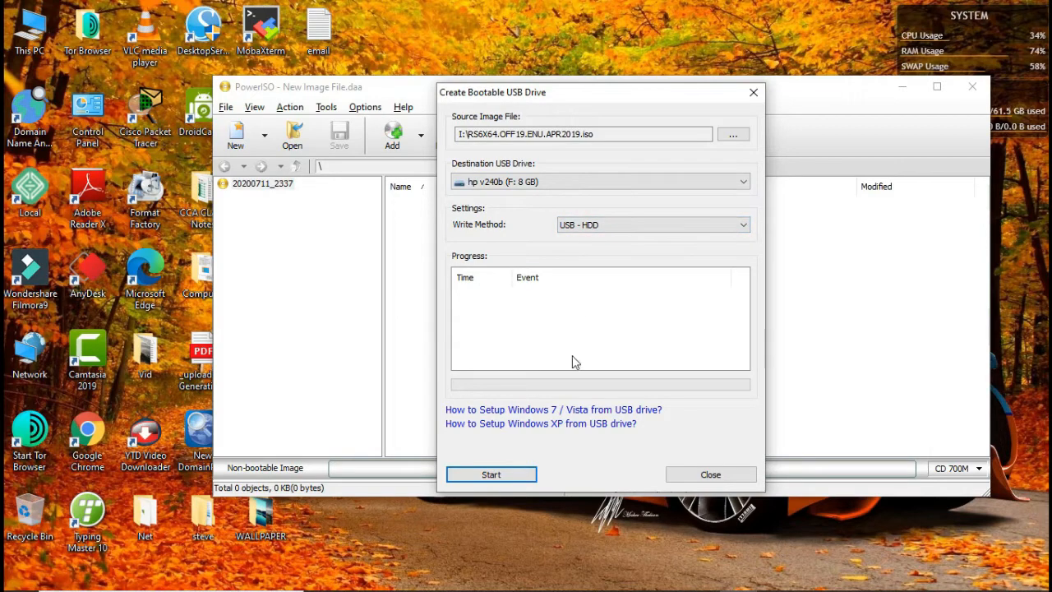
pyautogui.click(491, 476)
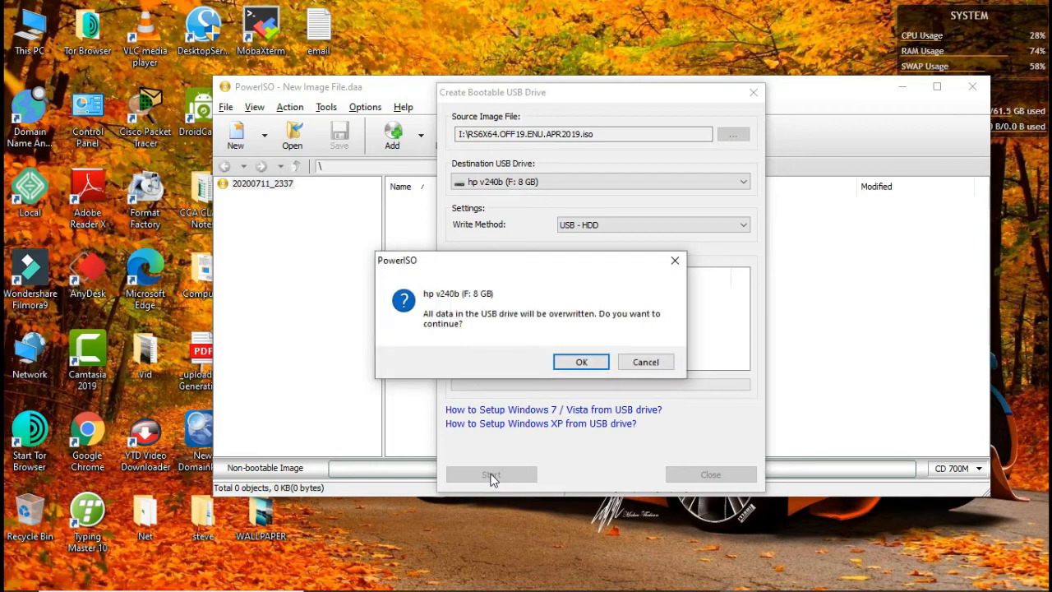
pyautogui.click(581, 362)
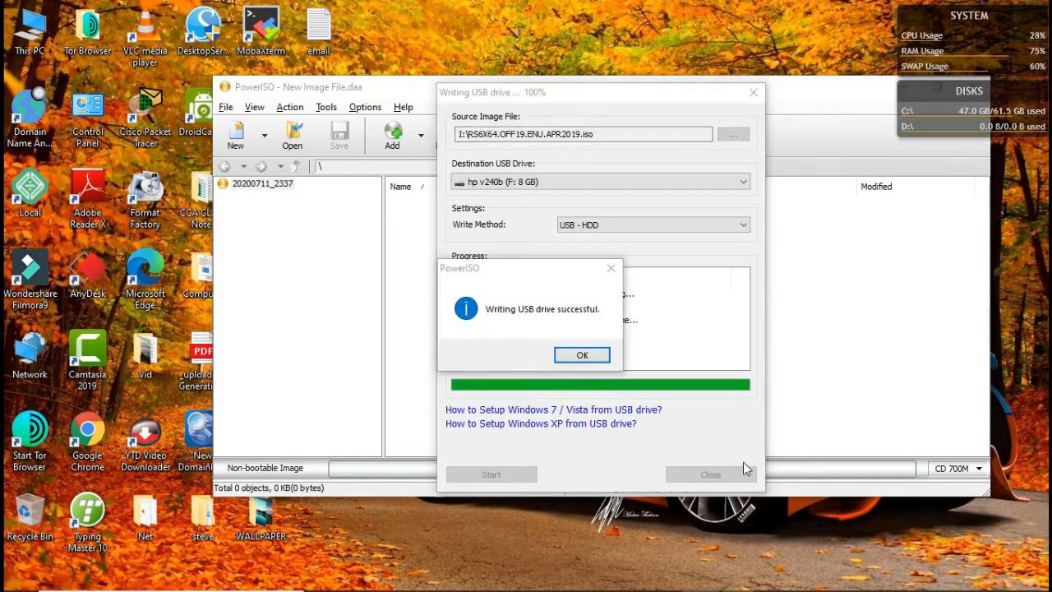
pyautogui.click(581, 356)
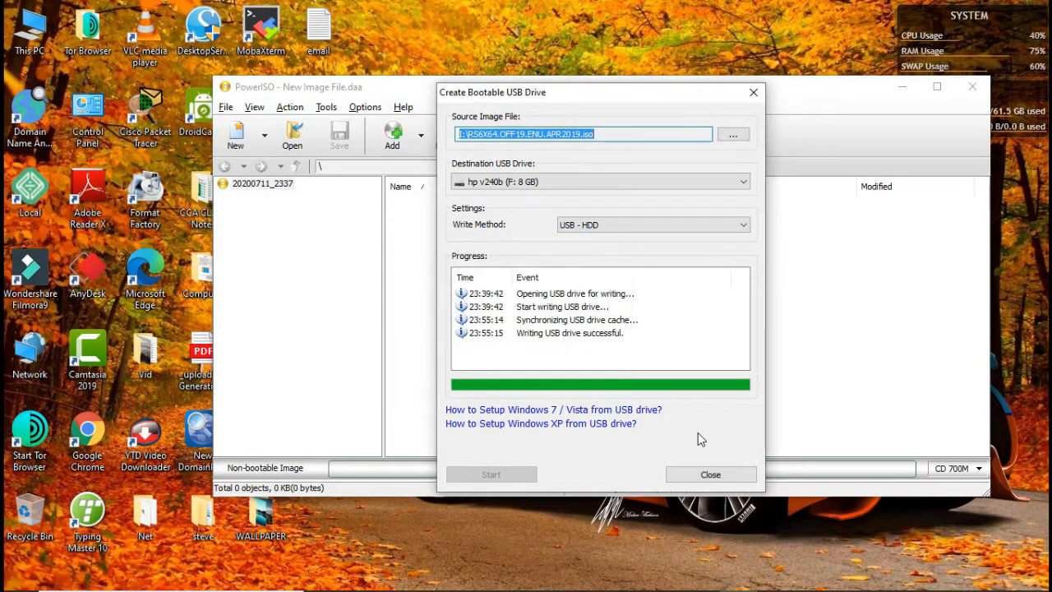
# Step: Close the Create Bootable USB Drive dialog, exit PowerISO and refresh the desktop
pyautogui.click(706, 473)
pyautogui.click(970, 87)
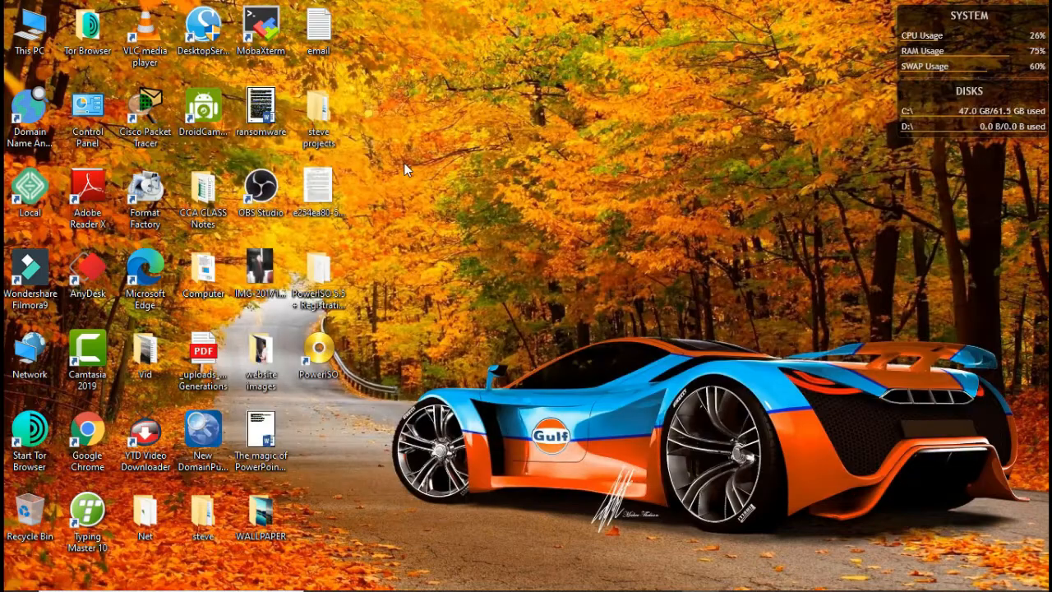
pyautogui.rightClick(404, 161)
pyautogui.click(467, 204)
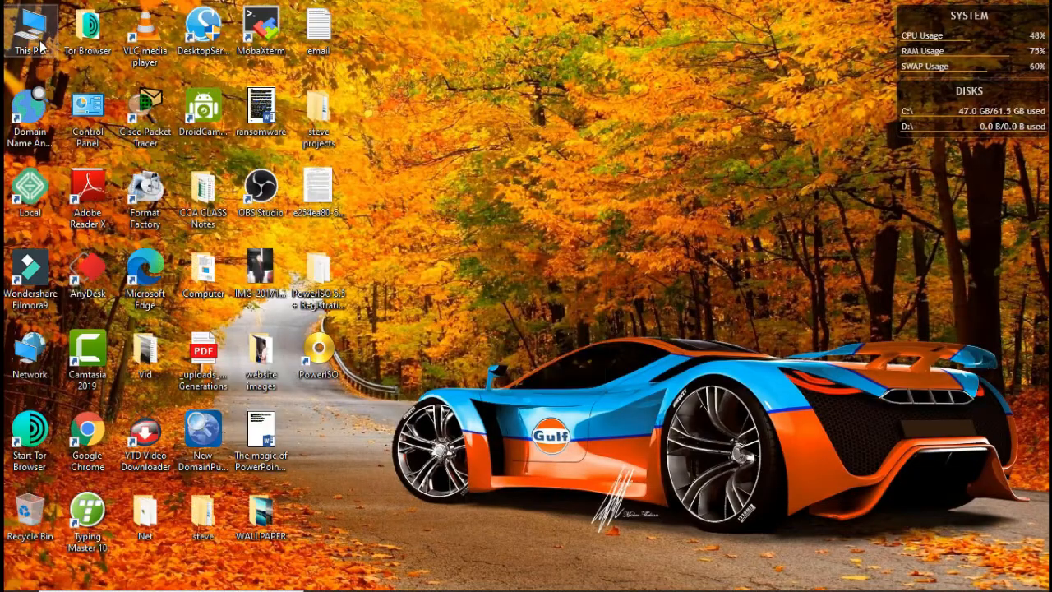
# Step: Inspect the files on the RS6X64.OFF1 (F:) USB drive in File Explorer and return to the This PC overview
pyautogui.doubleClick(39, 46)
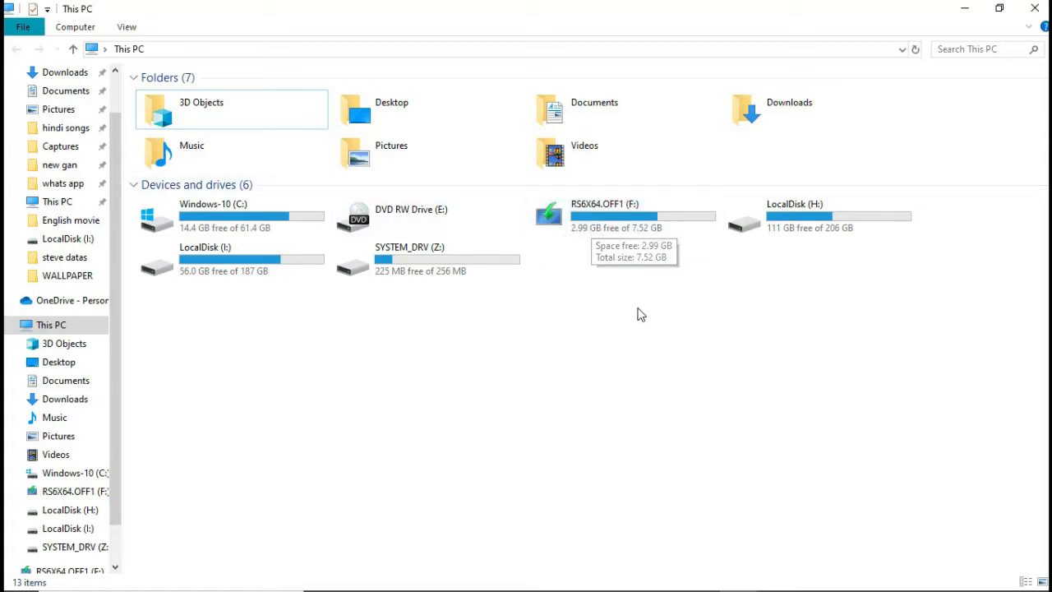
pyautogui.doubleClick(615, 227)
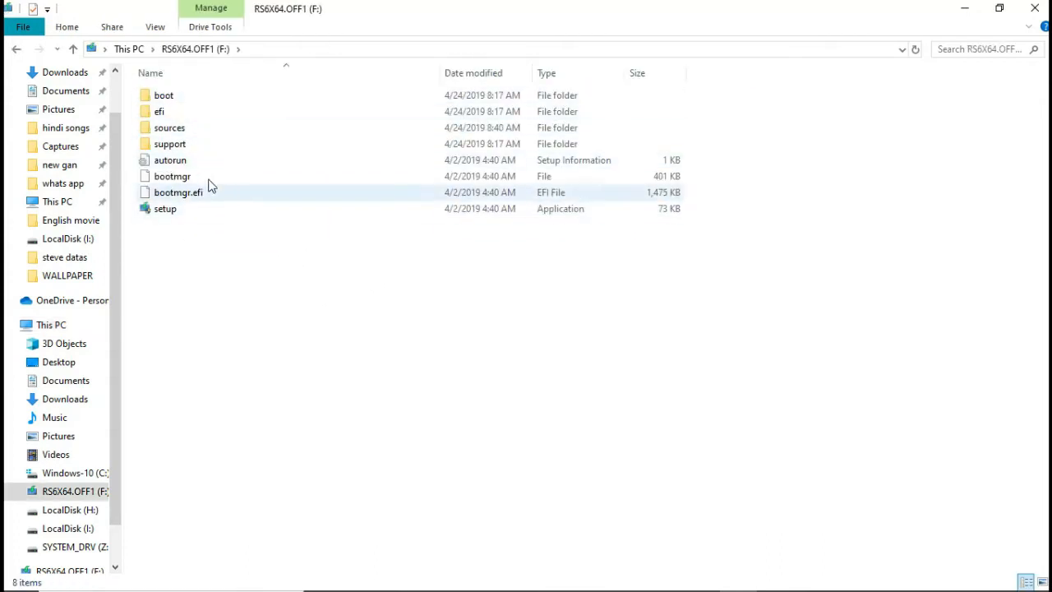
pyautogui.click(16, 51)
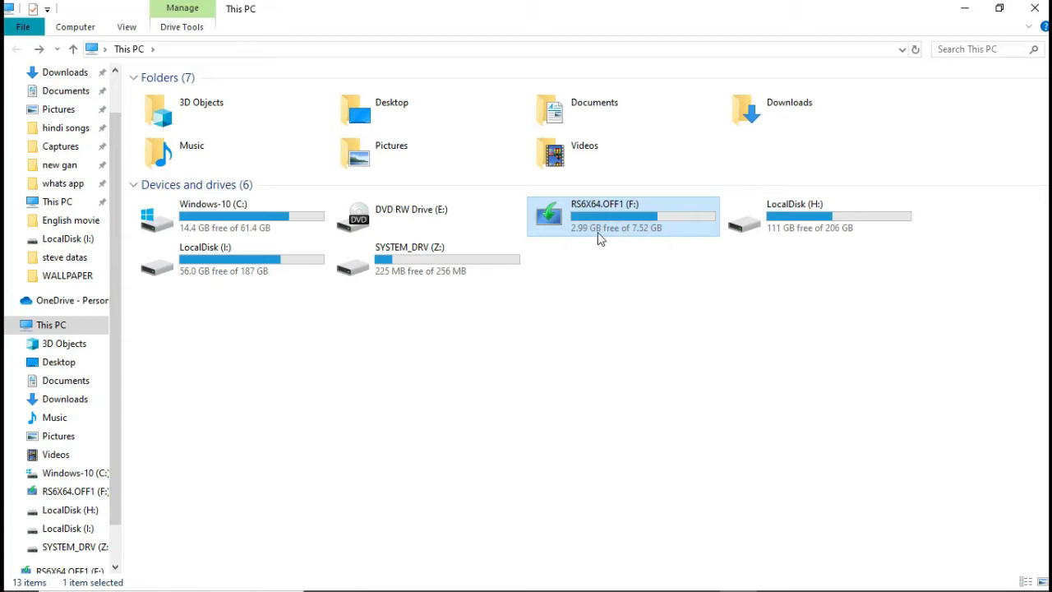
# Step: Compare the USB drive with Windows-10 (C:) and LocalDisk (I:) in This PC, close the window and refresh the desktop
pyautogui.click(219, 224)
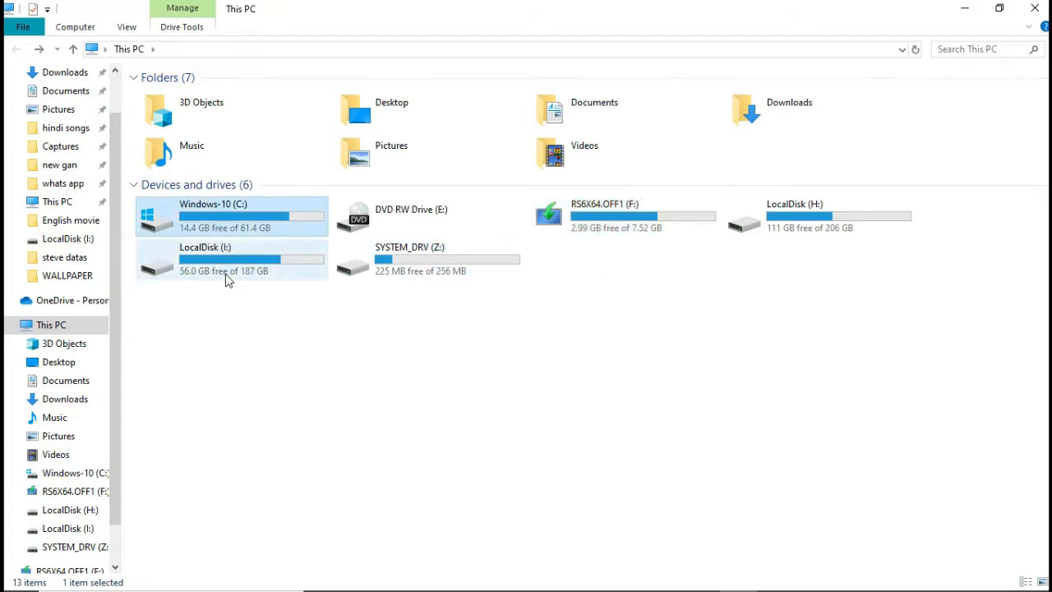
pyautogui.click(228, 268)
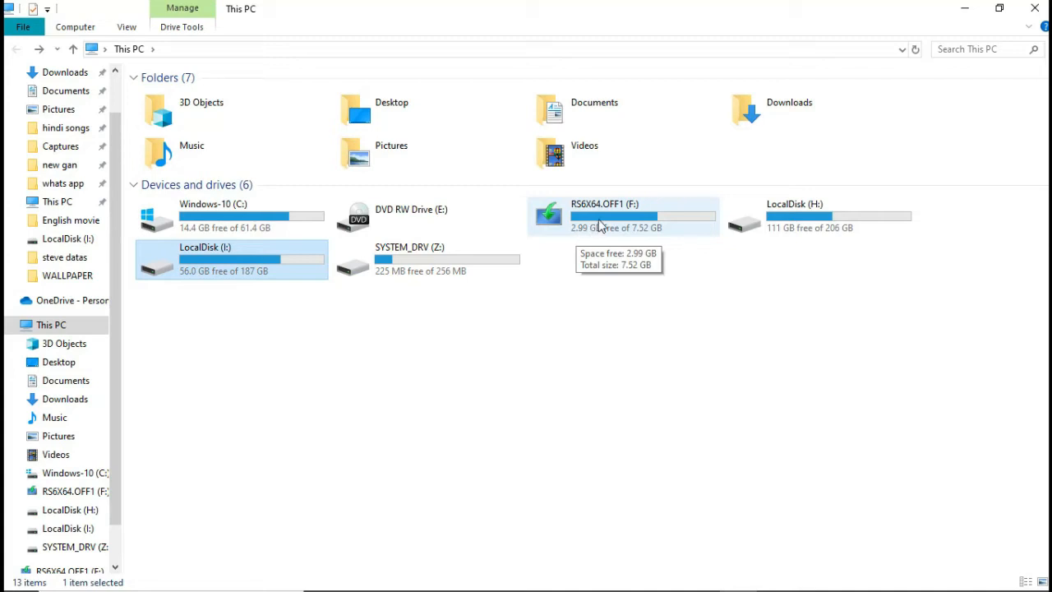
pyautogui.click(746, 313)
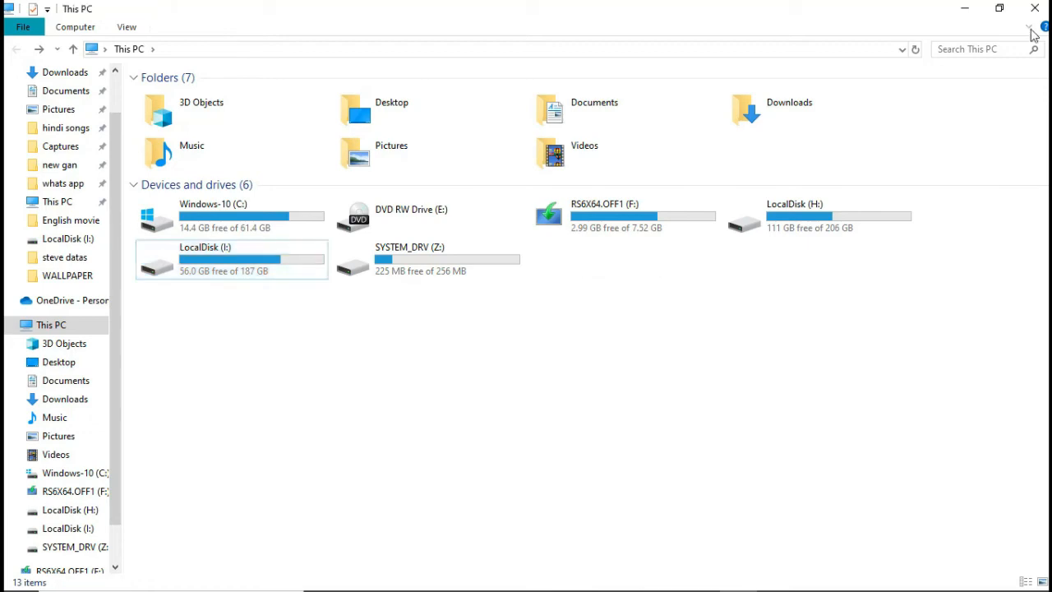
pyautogui.click(1035, 9)
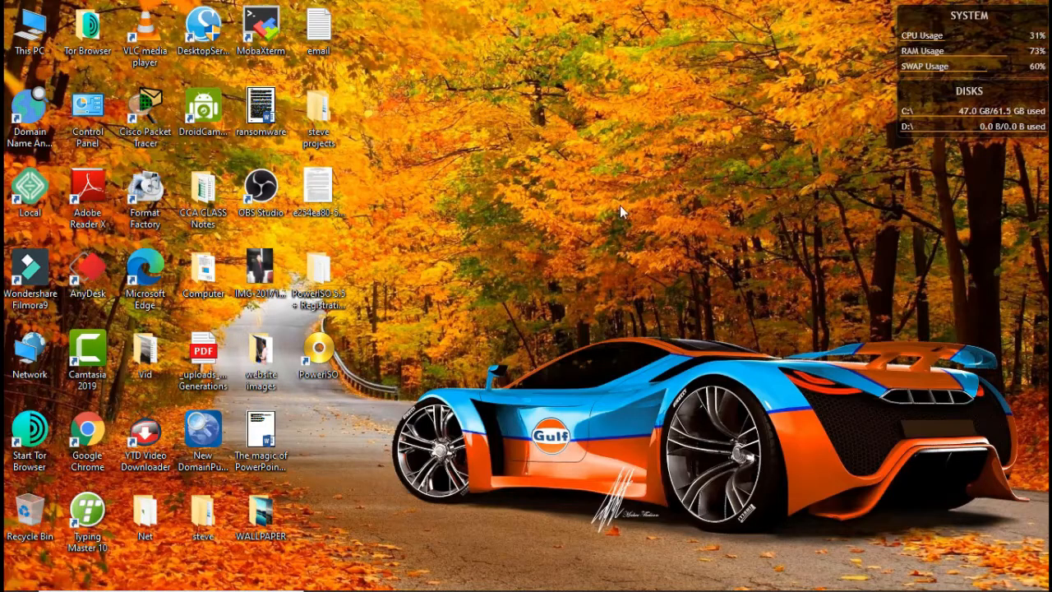
pyautogui.rightClick(591, 162)
pyautogui.click(635, 206)
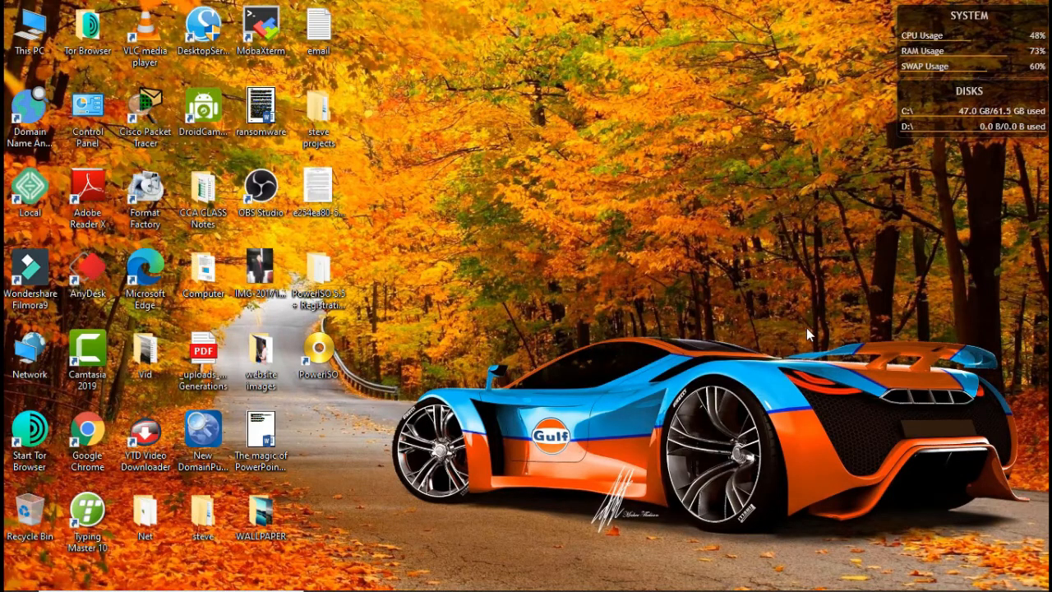